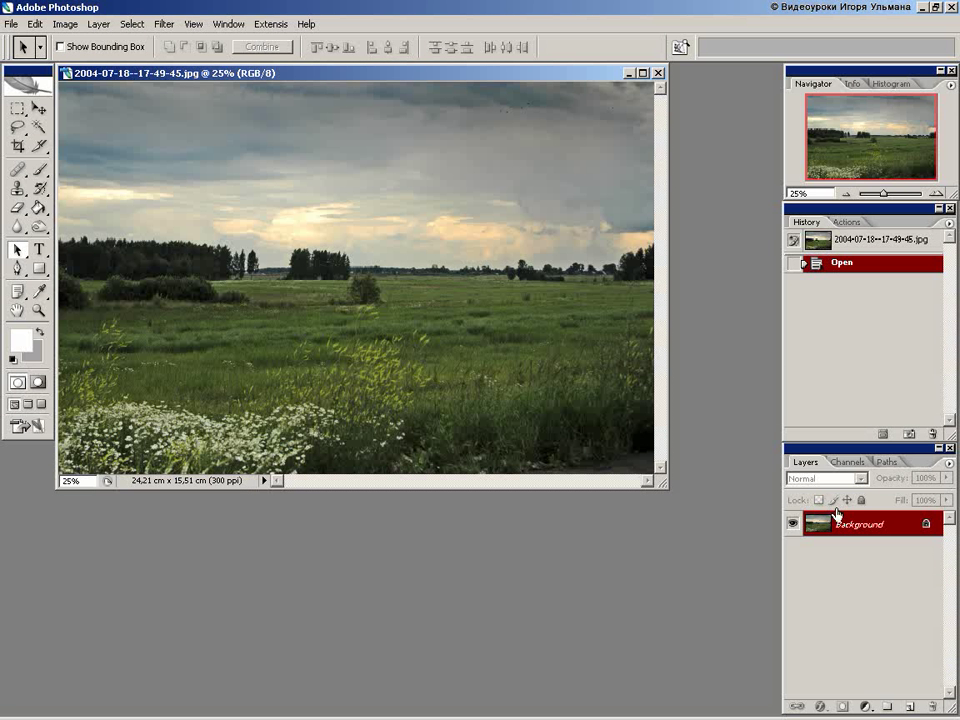
# Drag the Background layer onto the New Layer icon to create a Background copy above it
pyautogui.click(857, 525)
pyautogui.moveTo(857, 527); pyautogui.dragTo(911, 708)
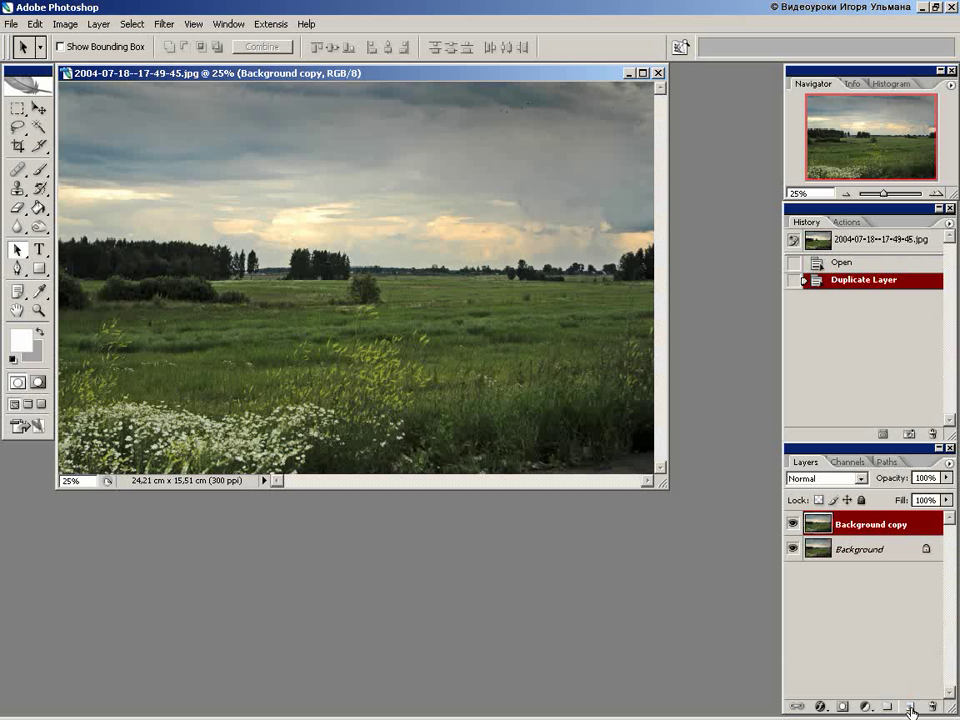
# Set the Background copy's blend mode to Multiply in its Layer Style blending options
pyautogui.rightClick(865, 532)
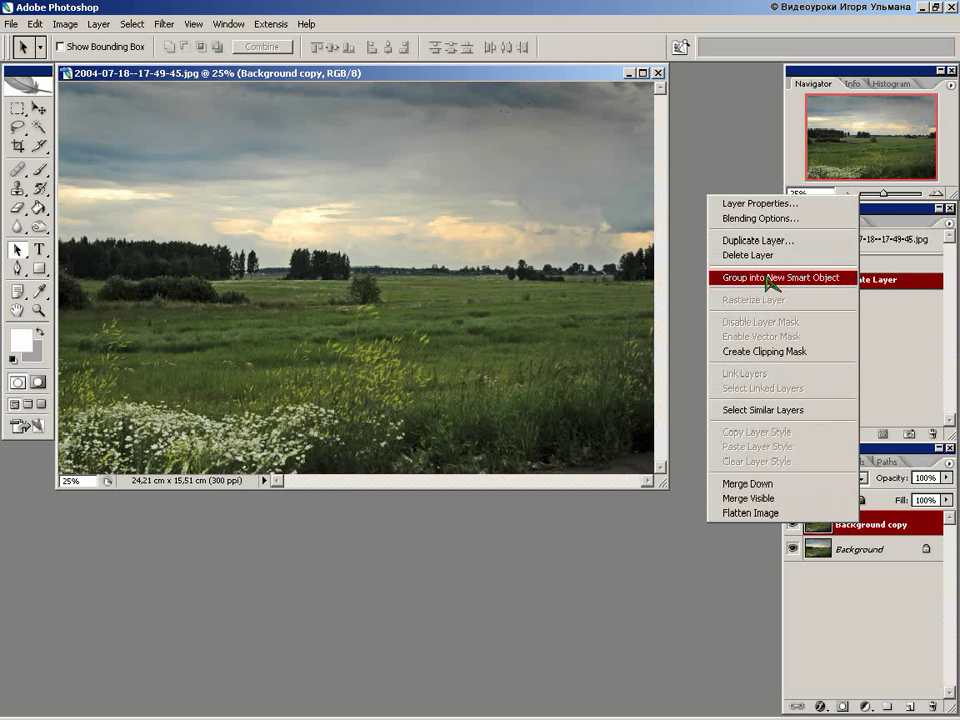
pyautogui.click(763, 219)
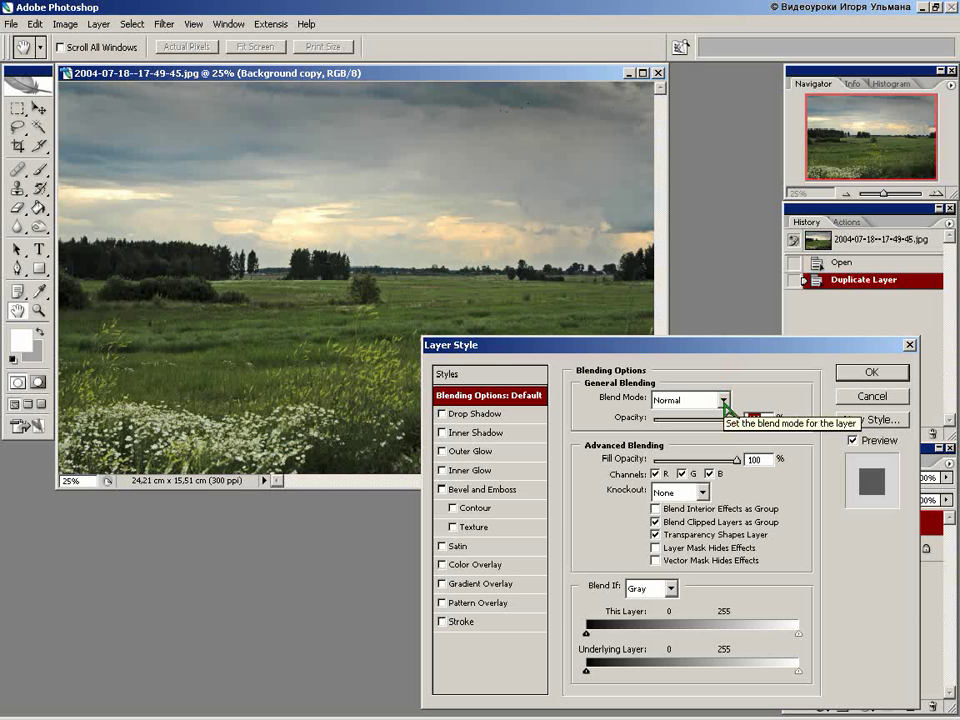
pyautogui.click(724, 401)
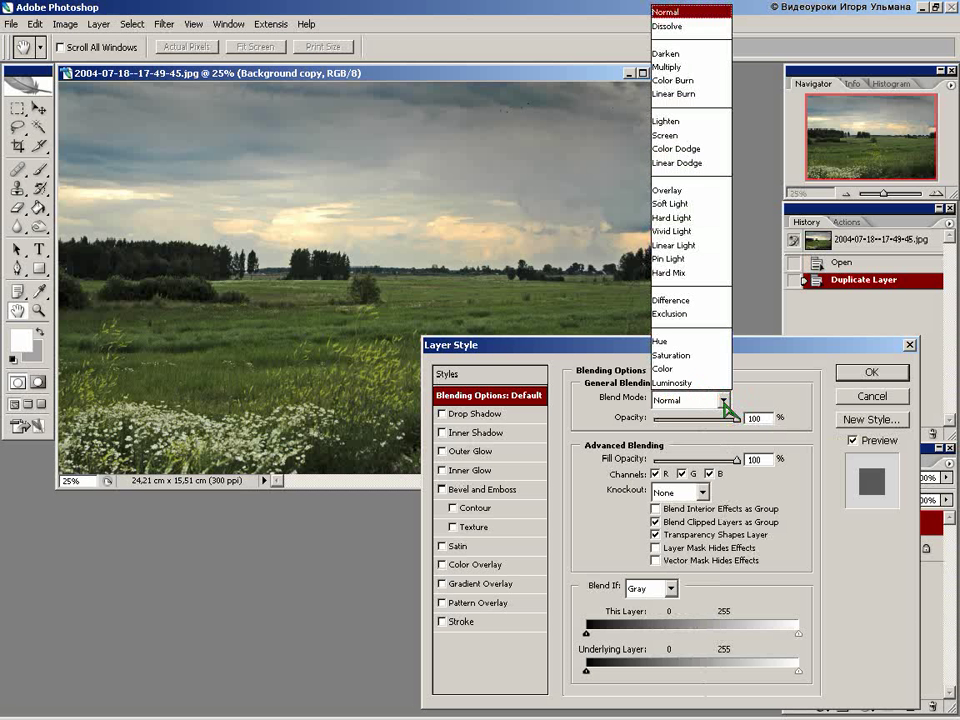
pyautogui.click(686, 68)
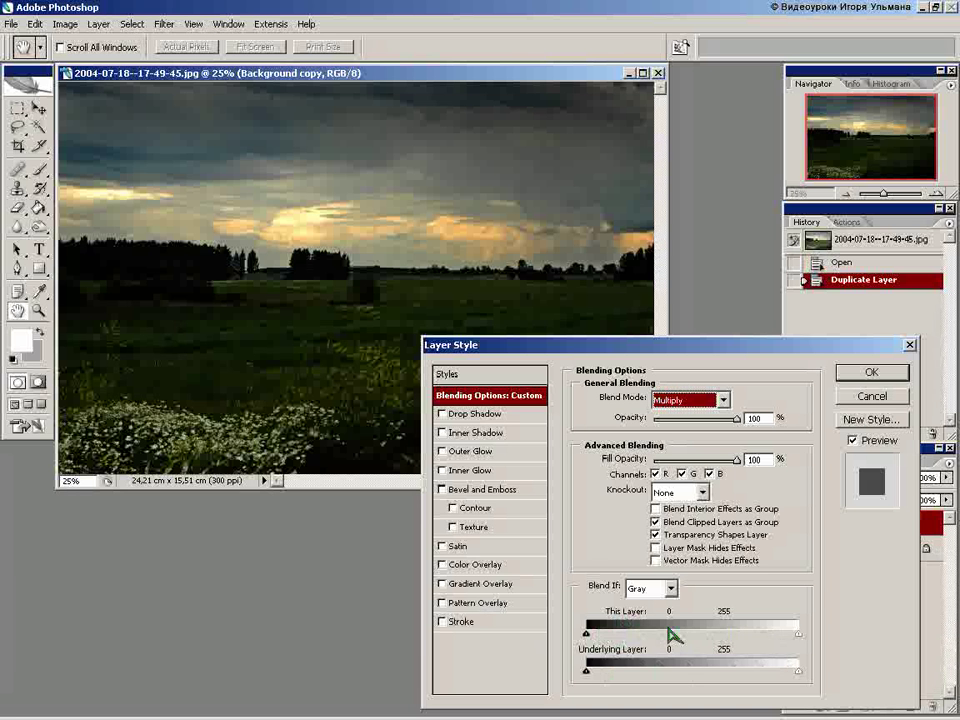
# Move the Blend If This Layer black slider from 0 to 103
pyautogui.moveTo(626, 340); pyautogui.dragTo(507, 309)
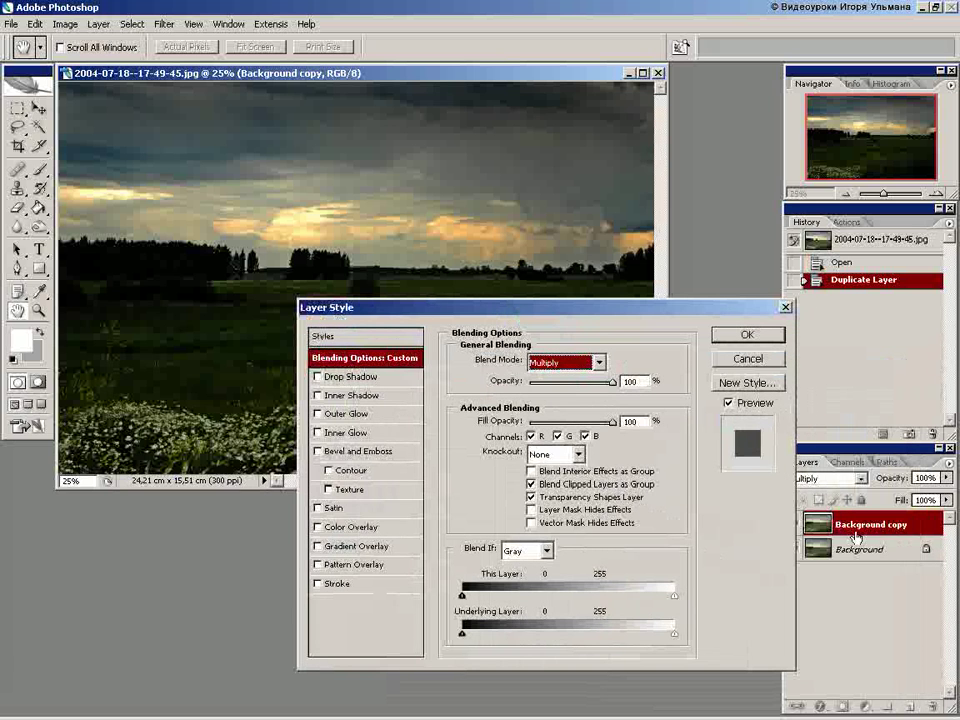
pyautogui.moveTo(583, 312); pyautogui.dragTo(745, 355)
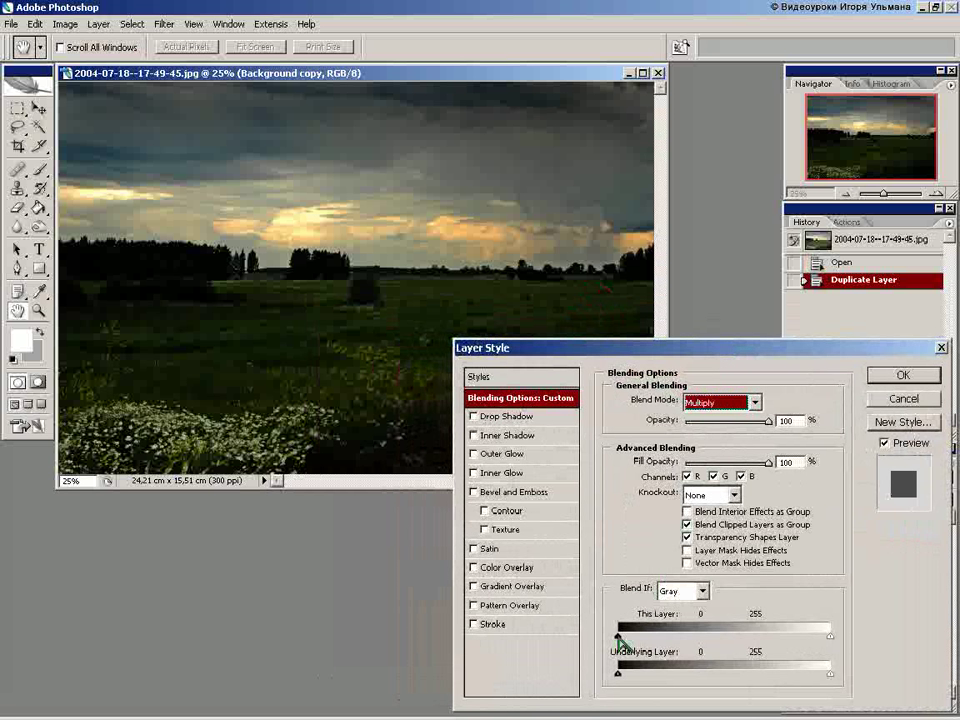
pyautogui.moveTo(619, 640); pyautogui.dragTo(709, 648)
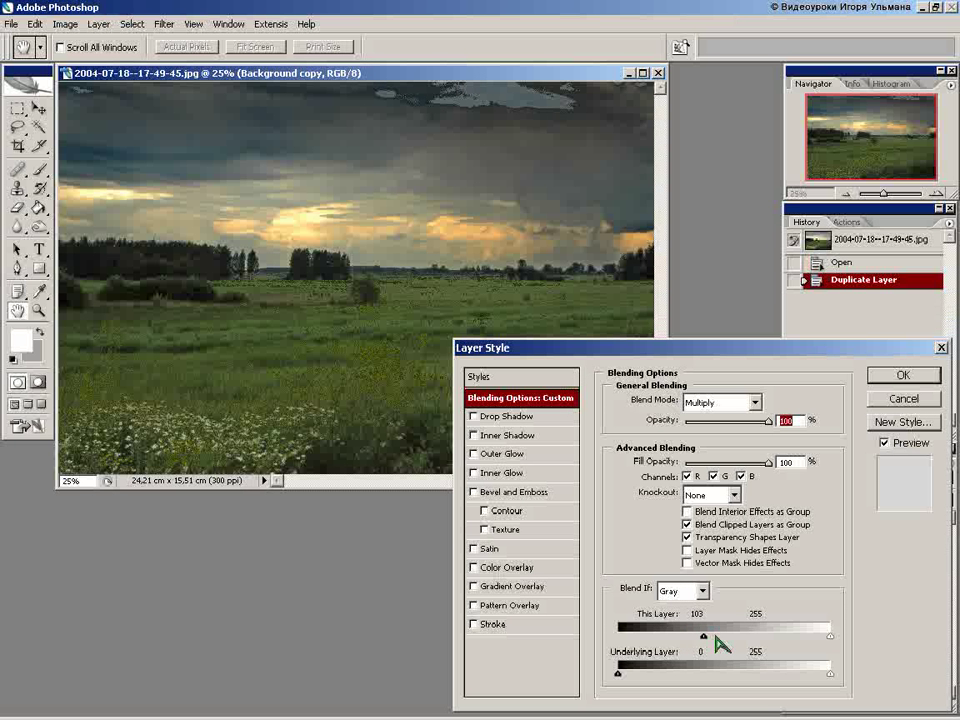
# Alt-split the This Layer black Blend If slider into halves at 91 and 129
pyautogui.moveTo(704, 636); pyautogui.dragTo(716, 636)
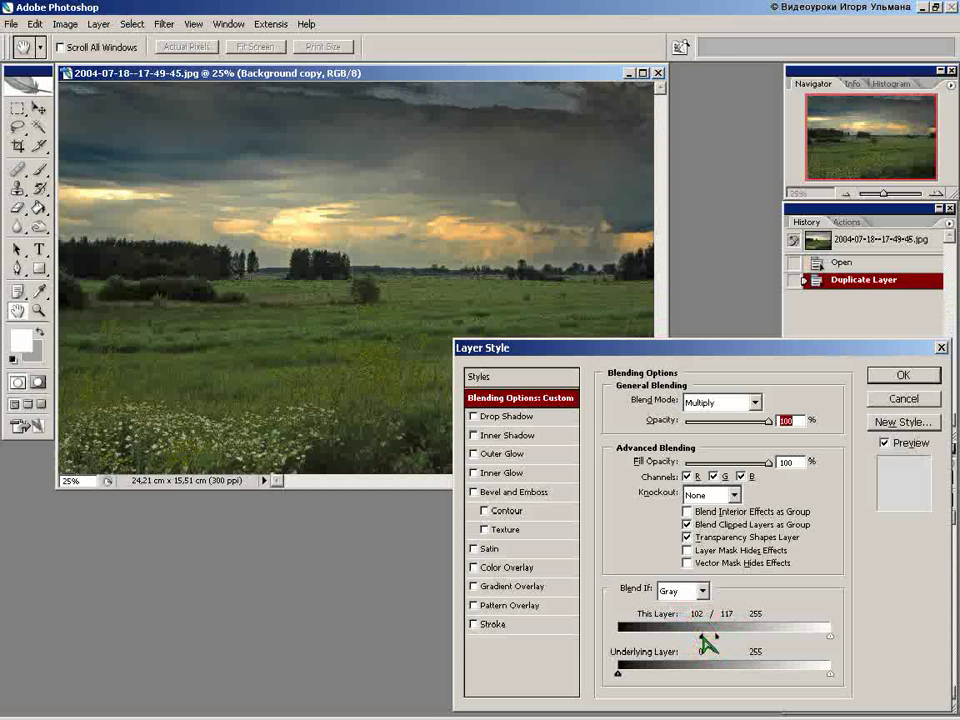
pyautogui.moveTo(703, 640); pyautogui.dragTo(703, 640)
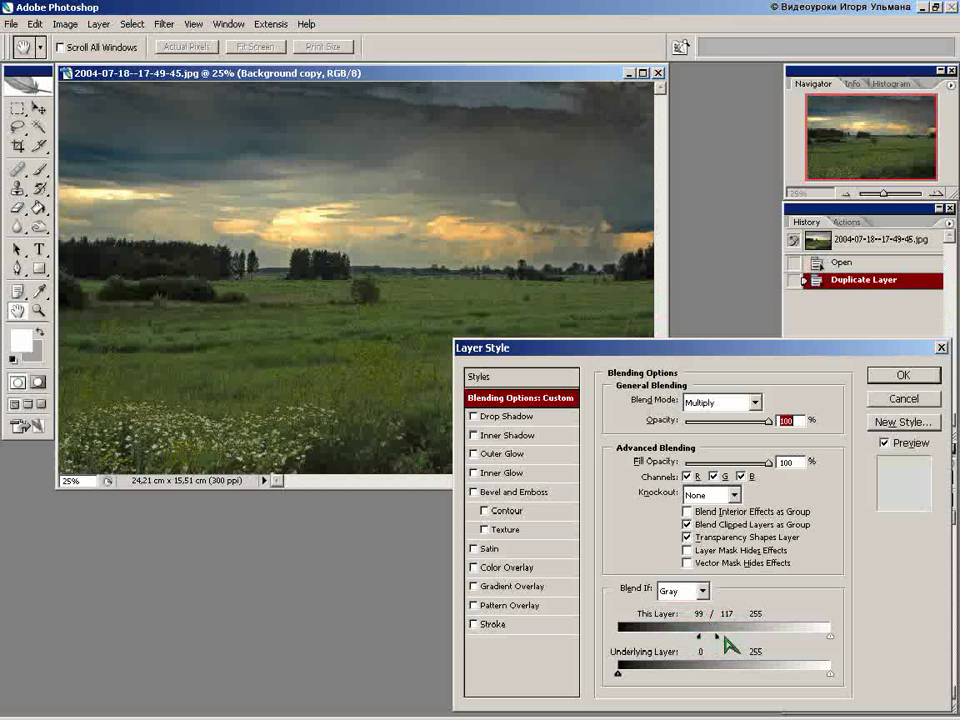
pyautogui.moveTo(703, 637); pyautogui.dragTo(689, 637)
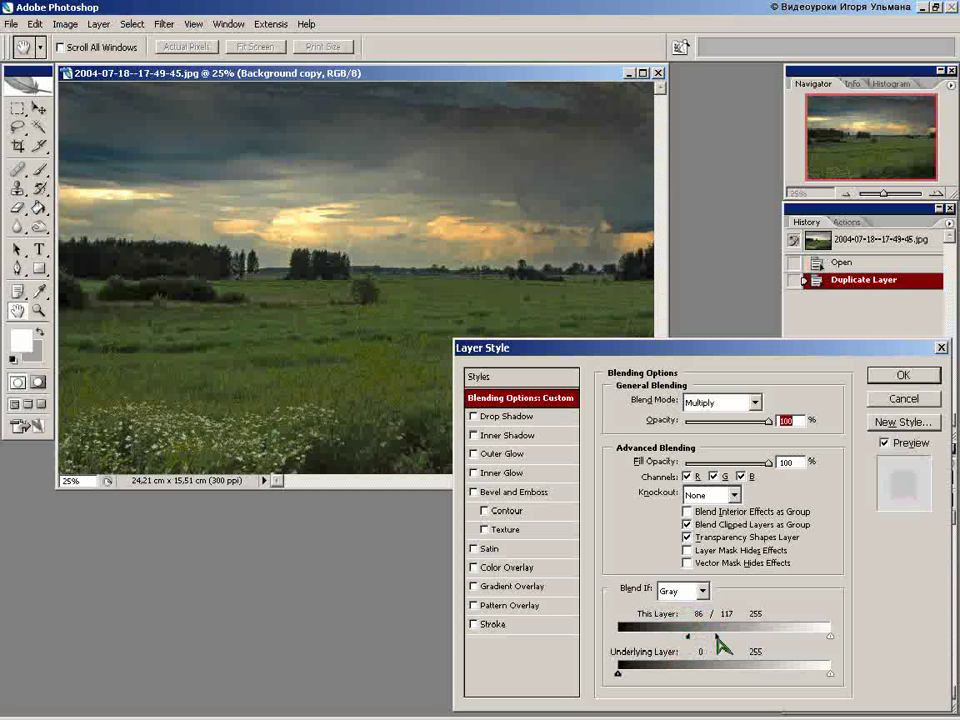
pyautogui.moveTo(717, 636); pyautogui.dragTo(727, 637)
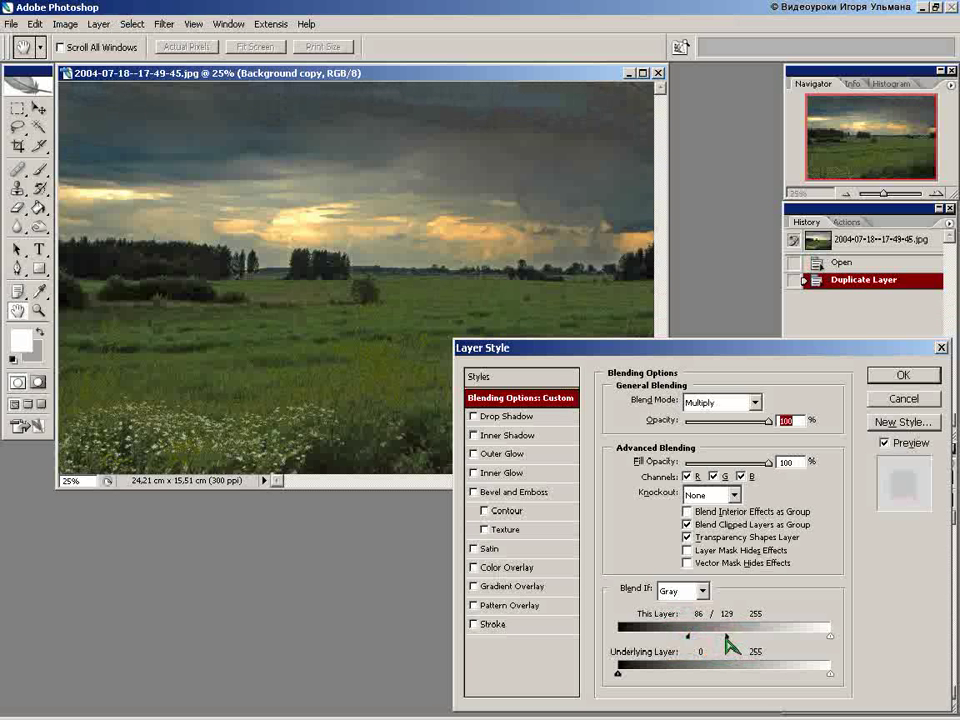
pyautogui.moveTo(688, 636); pyautogui.dragTo(694, 637)
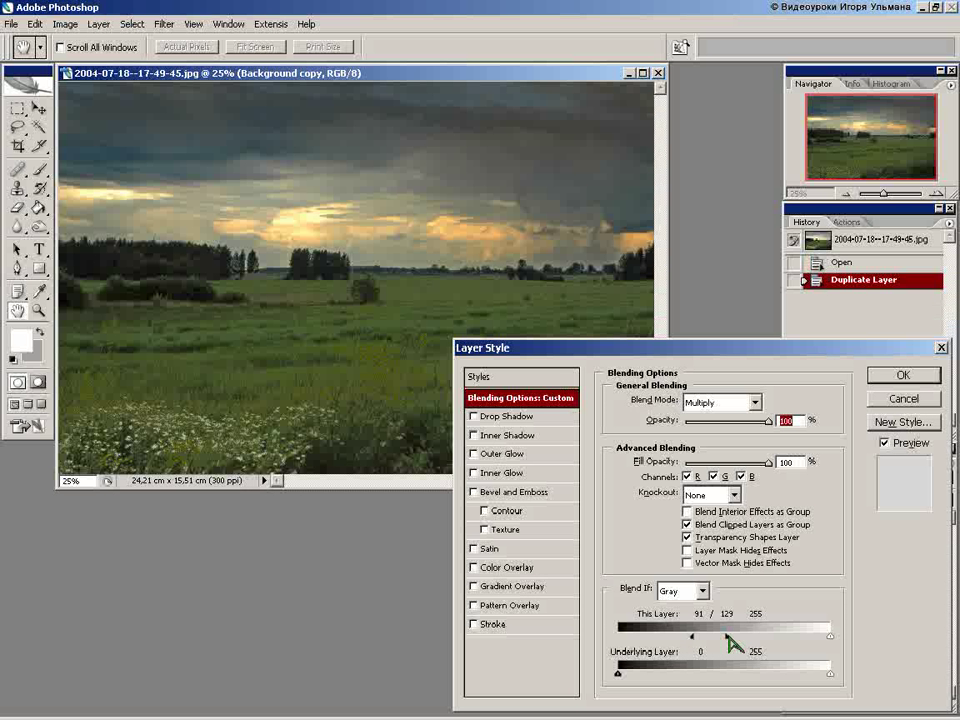
# Pull the This Layer white Blend If slider left and split it into halves at 176 and 206
pyautogui.click(830, 635)
pyautogui.moveTo(830, 637); pyautogui.dragTo(771, 641)
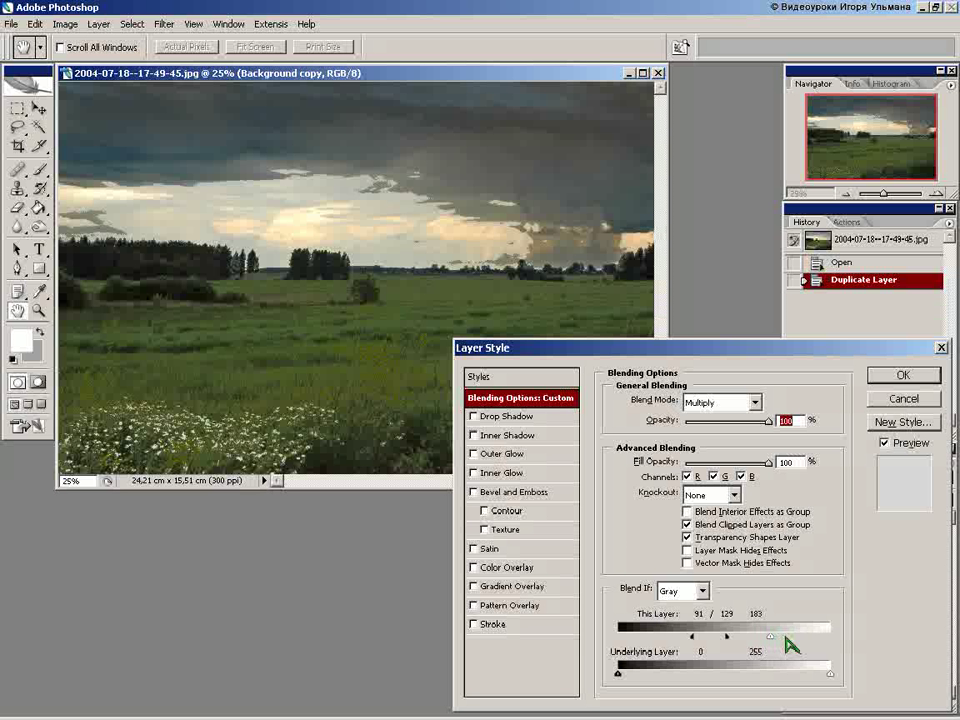
pyautogui.moveTo(769, 636); pyautogui.dragTo(790, 637)
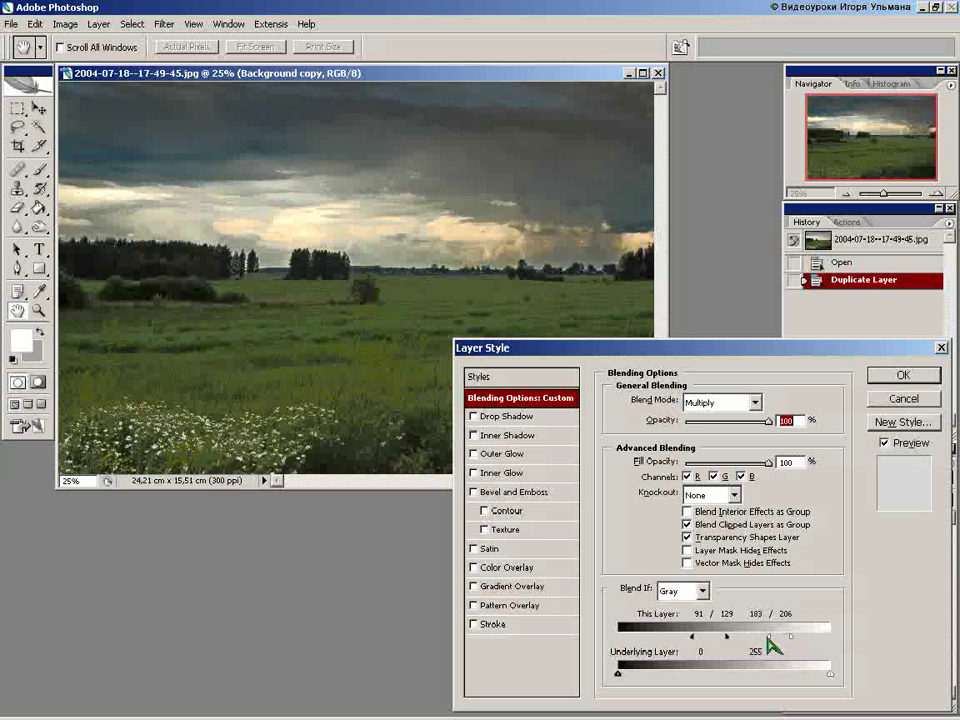
pyautogui.moveTo(771, 636); pyautogui.dragTo(764, 637)
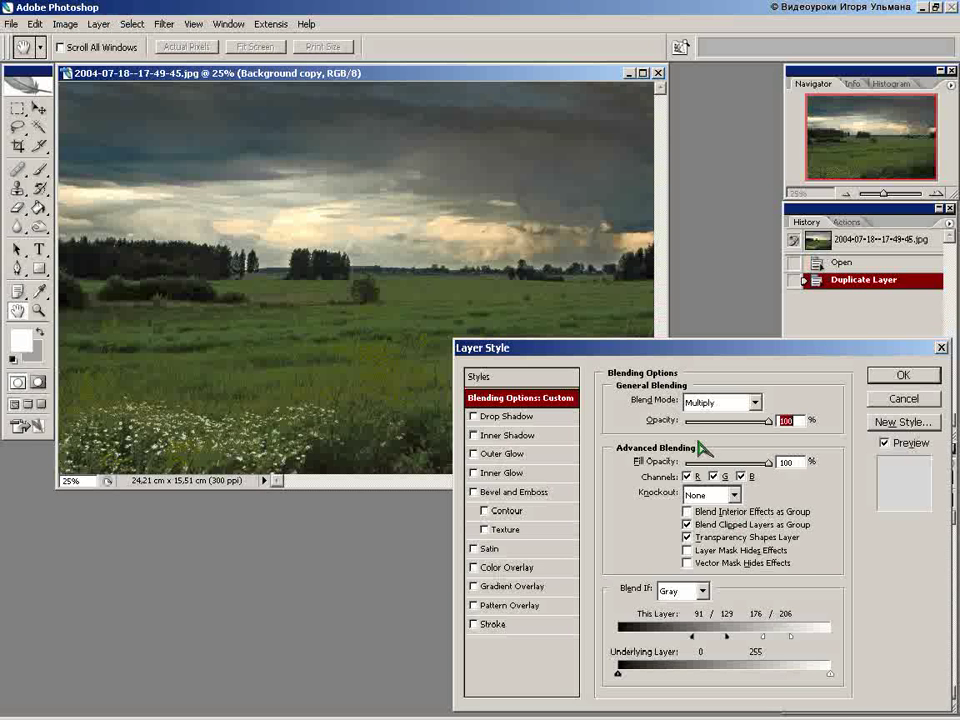
pyautogui.moveTo(688, 350); pyautogui.dragTo(533, 323)
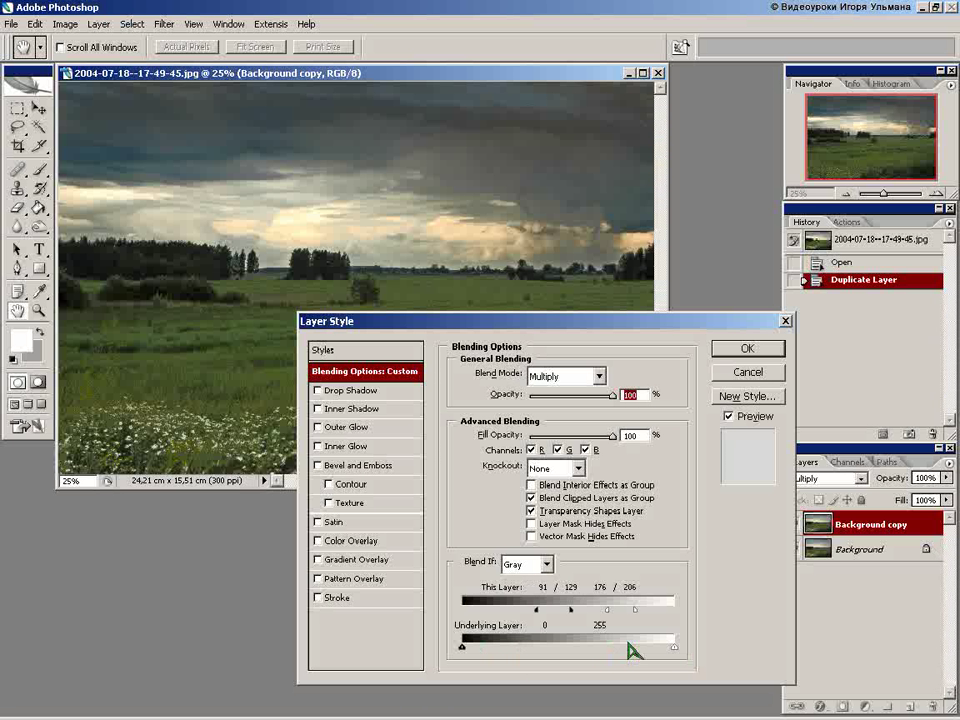
# Apply the Layer Style, toggle the Background copy off and on, then hide the Background layer
pyautogui.click(744, 350)
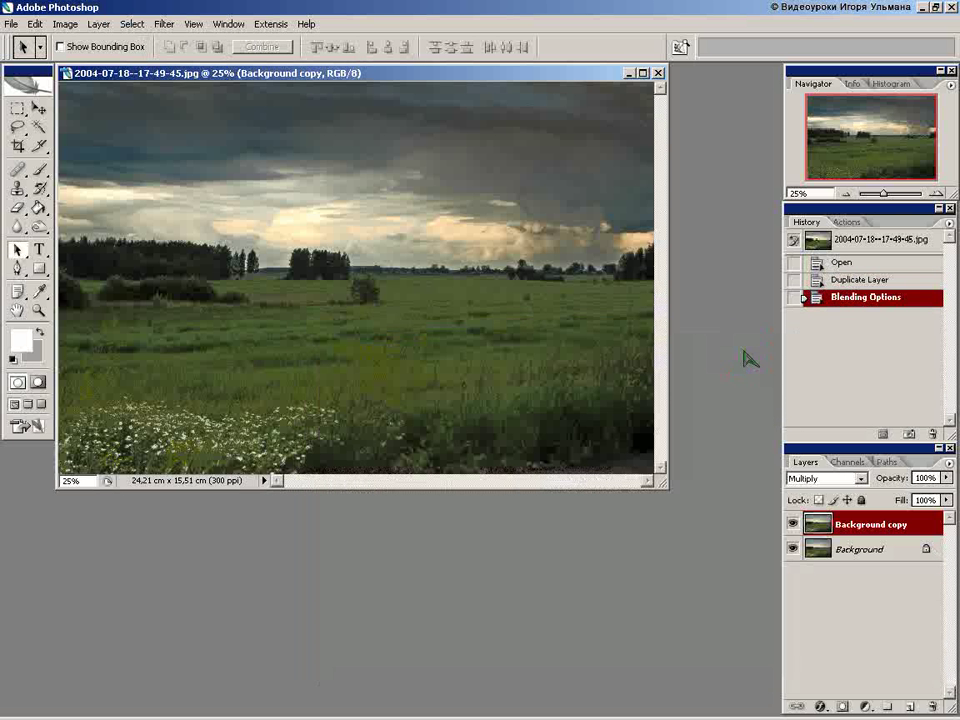
pyautogui.click(793, 525)
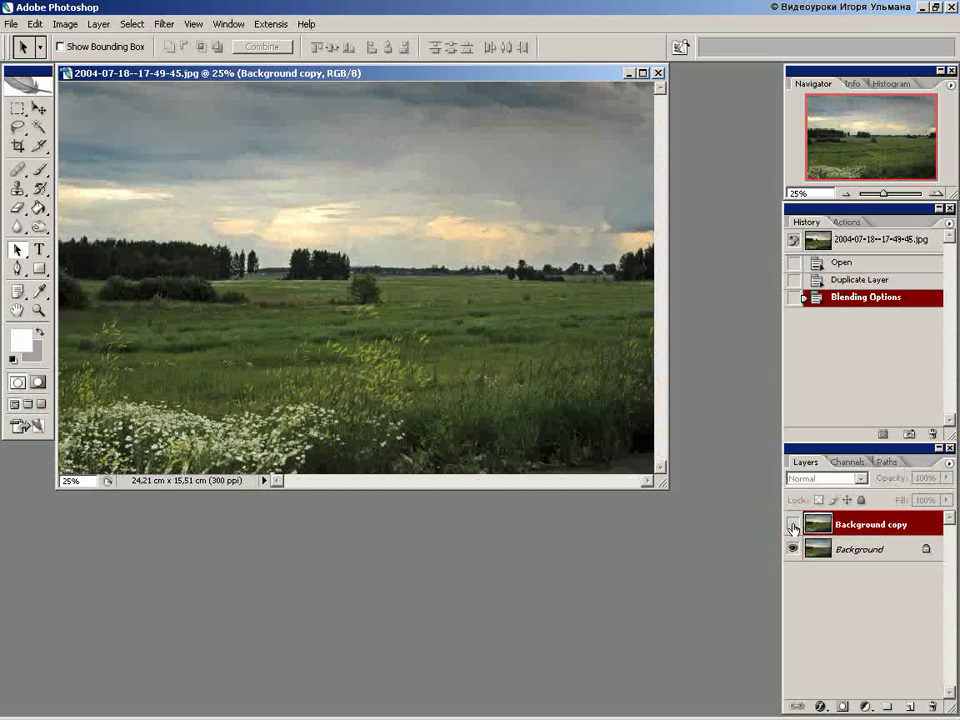
pyautogui.click(793, 525)
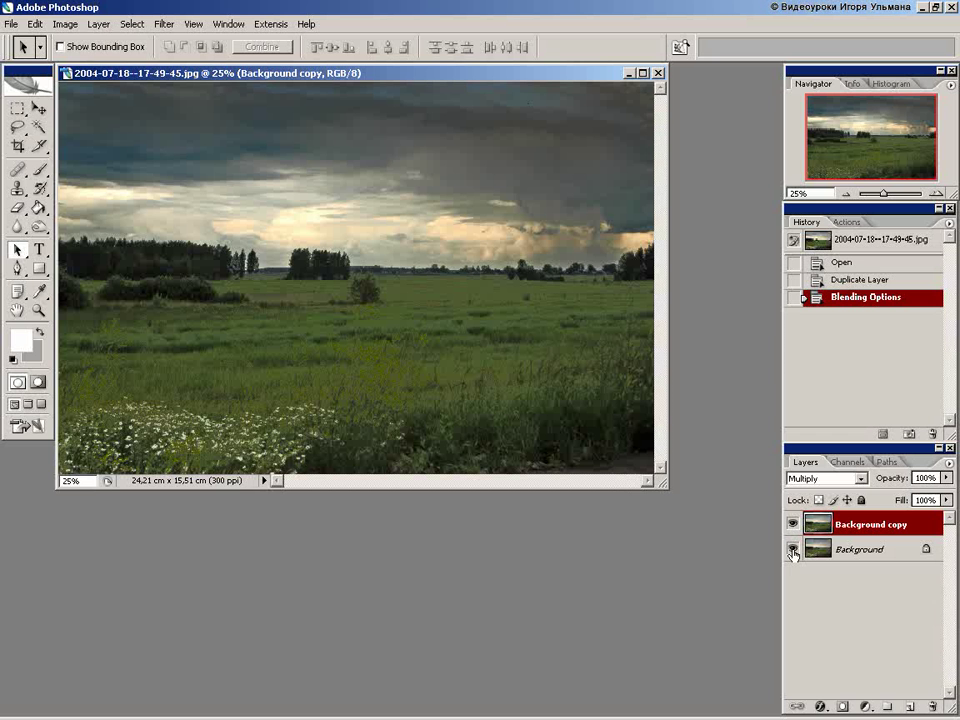
pyautogui.click(792, 550)
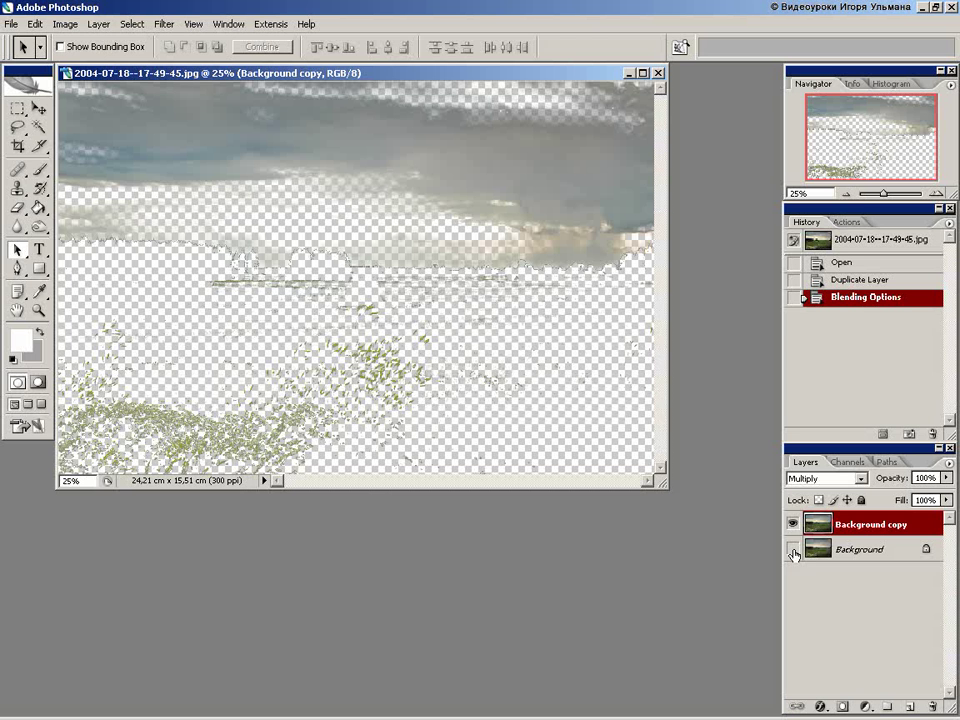
# Reopen Blending Options, move the black split to 57/83 keeping 176/206, and apply
pyautogui.rightClick(862, 524)
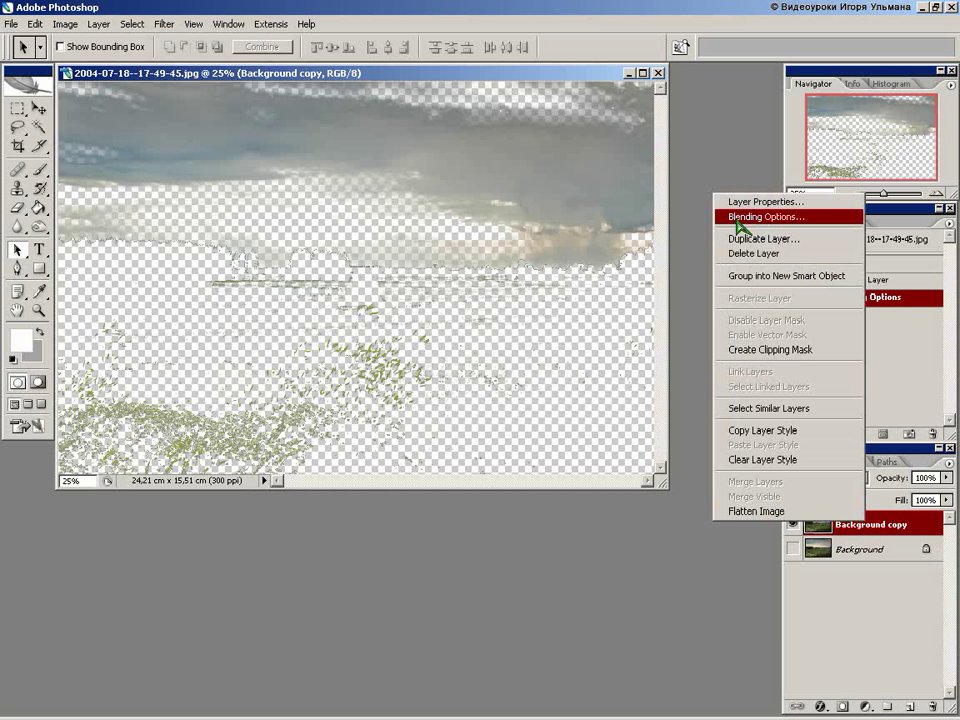
pyautogui.click(737, 218)
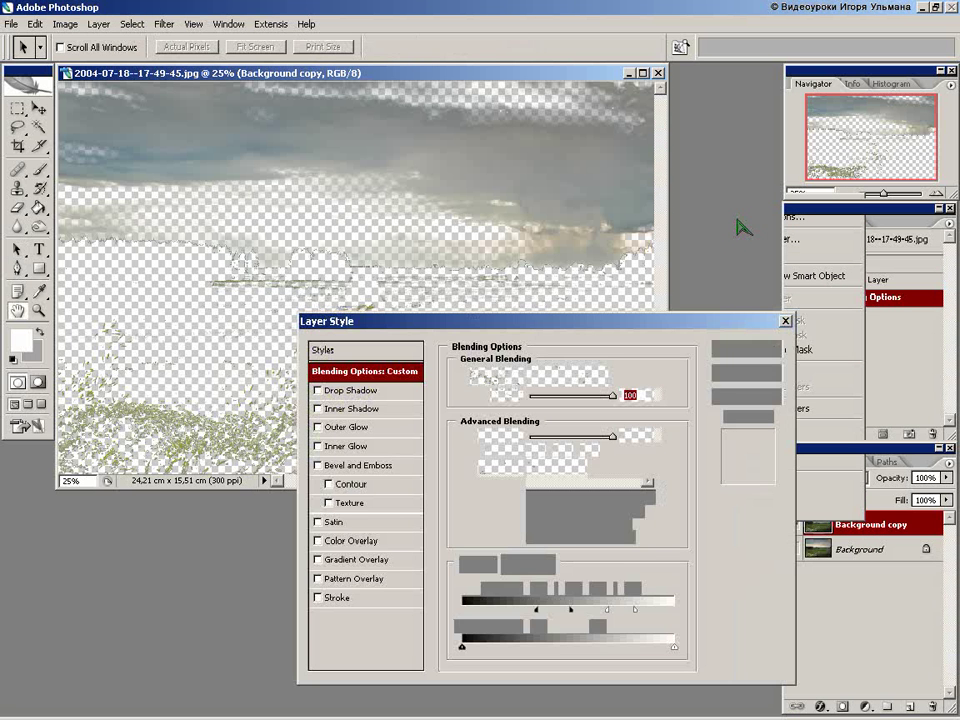
pyautogui.moveTo(643, 322); pyautogui.dragTo(805, 352)
pyautogui.moveTo(692, 637)
pyautogui.mouseDown()
pyautogui.moveTo(635, 641)
pyautogui.moveTo(713, 640)
pyautogui.moveTo(688, 650)
pyautogui.moveTo(664, 638)
pyautogui.moveTo(688, 645)
pyautogui.mouseUp()
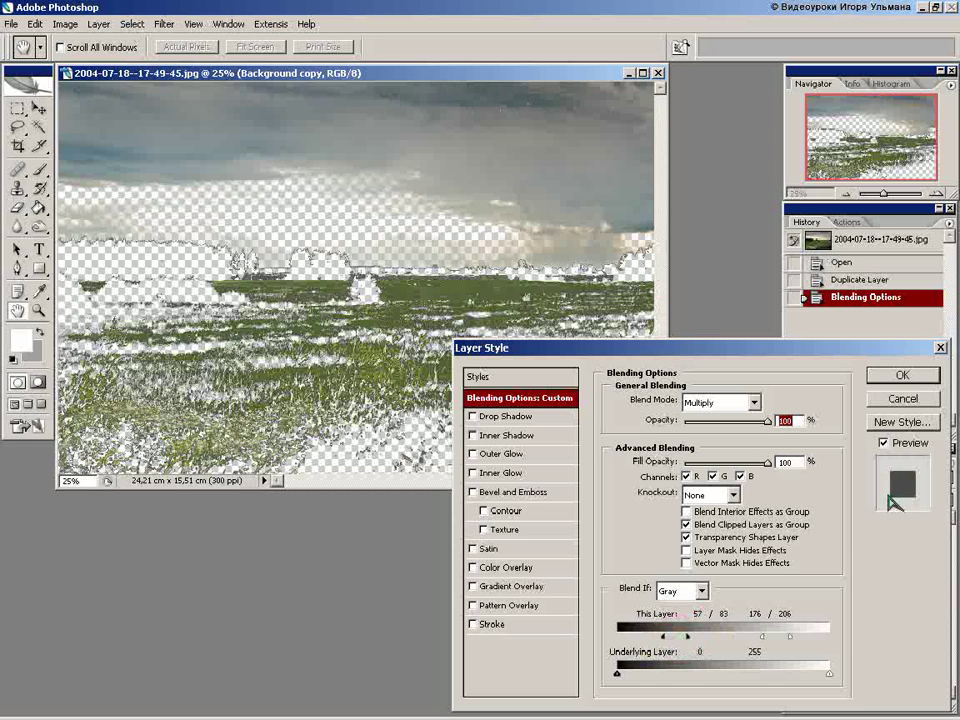
pyautogui.click(899, 376)
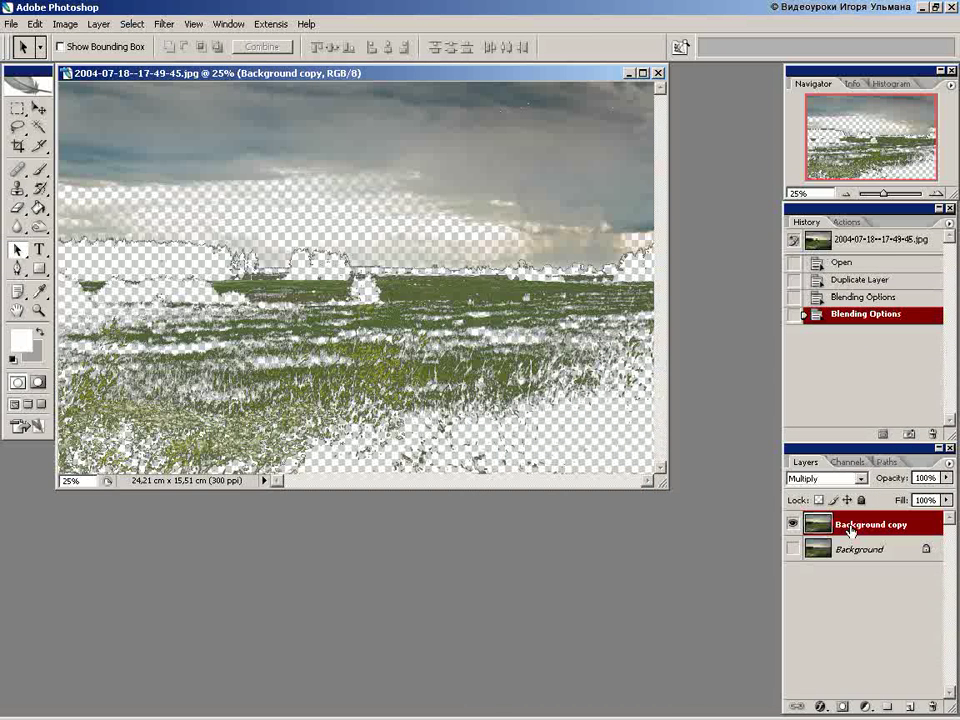
# Create a Brightness/Contrast adjustment layer clipped to the Background copy
pyautogui.click(98, 24)
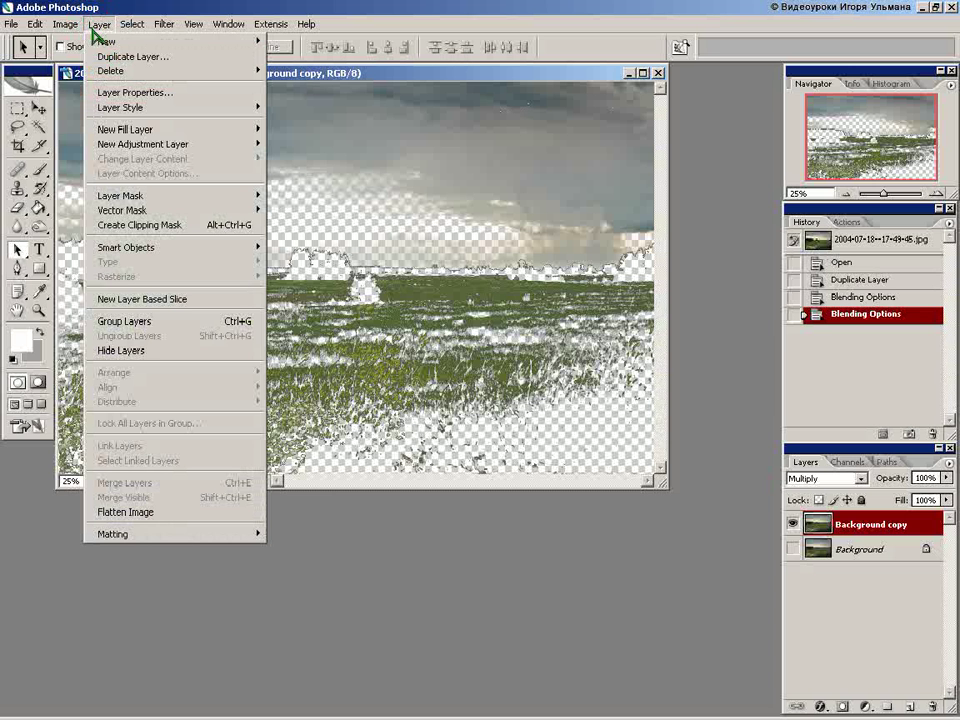
pyautogui.moveTo(137, 151)
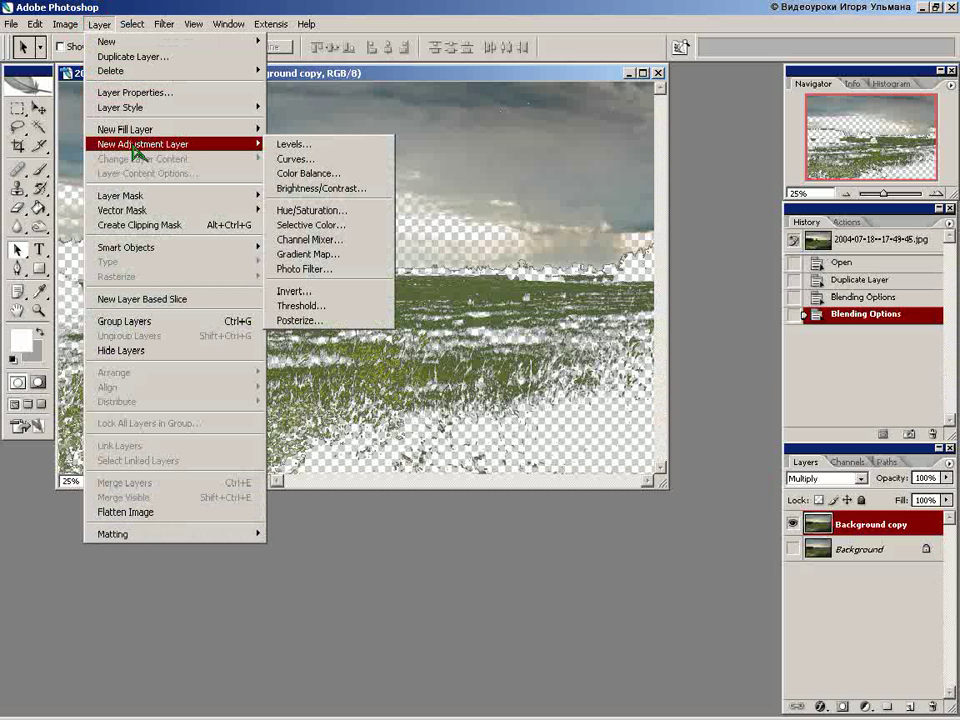
pyautogui.click(324, 189)
pyautogui.click(480, 586)
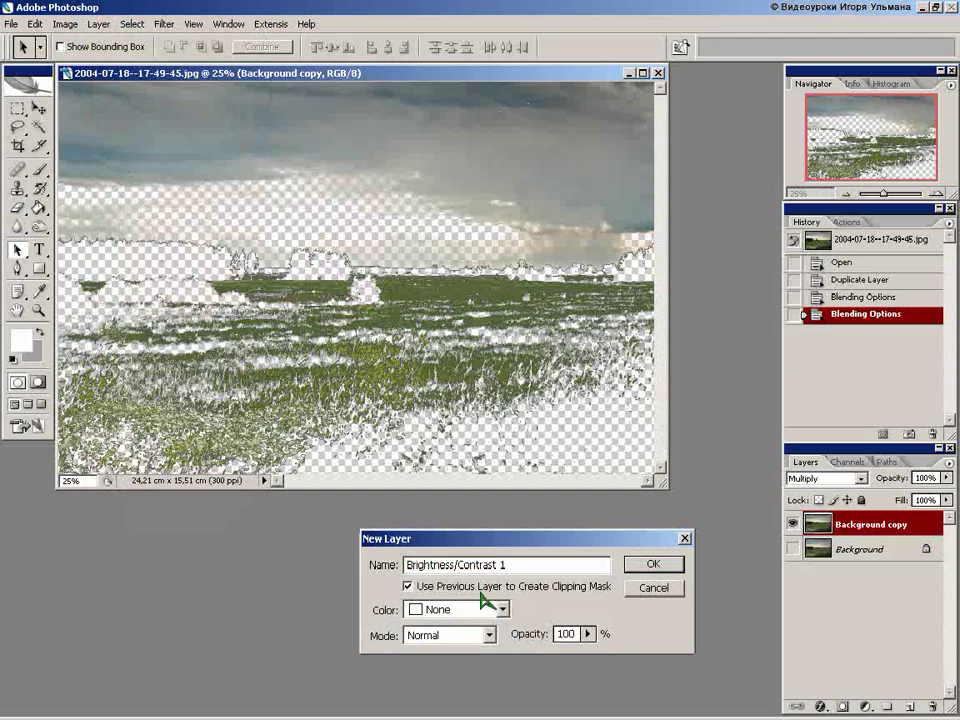
pyautogui.click(657, 566)
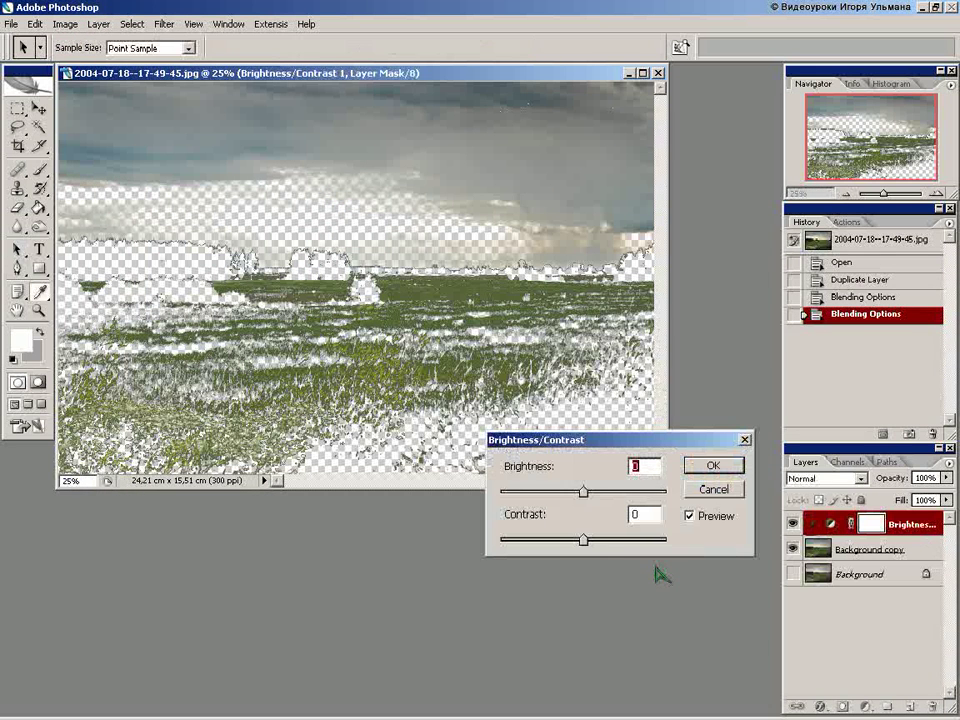
# Set the adjustment to Contrast +27 and Brightness -33
pyautogui.moveTo(585, 541); pyautogui.dragTo(607, 549)
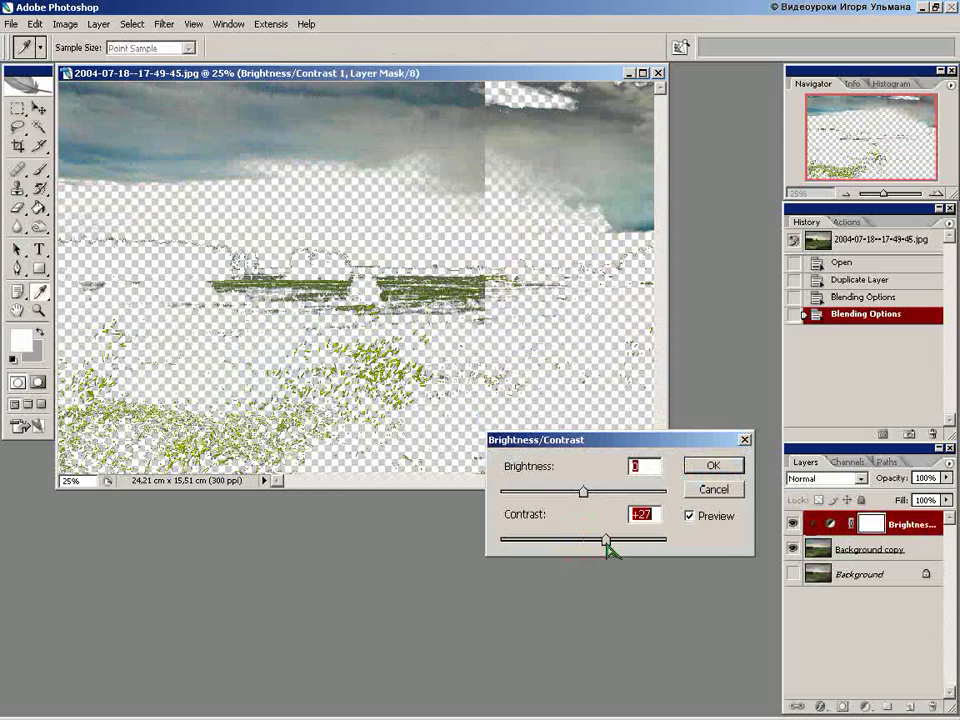
pyautogui.moveTo(581, 493); pyautogui.dragTo(558, 492)
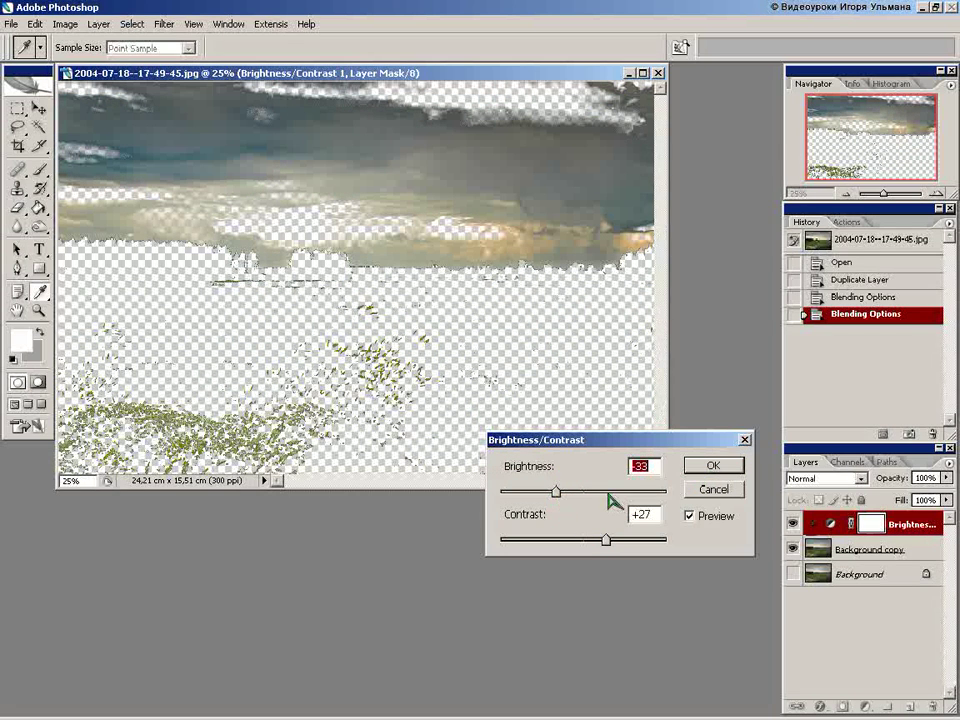
pyautogui.click(706, 465)
# Switch to the Move tool, reset colours to black and white, and show the Background layer
pyautogui.press('v')
pyautogui.press('d')
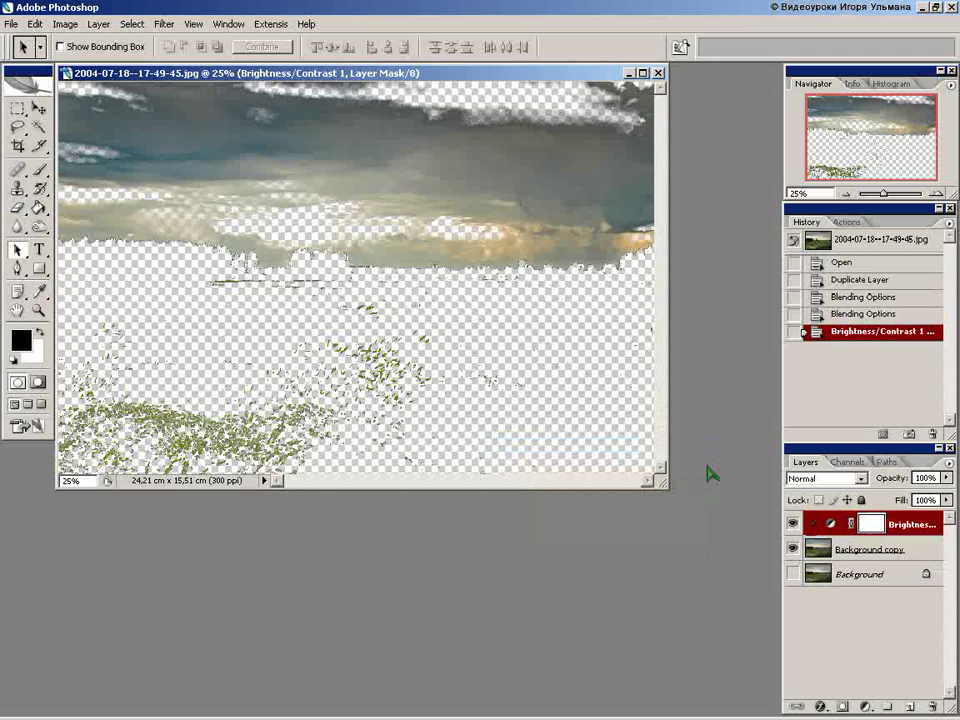
pyautogui.click(793, 576)
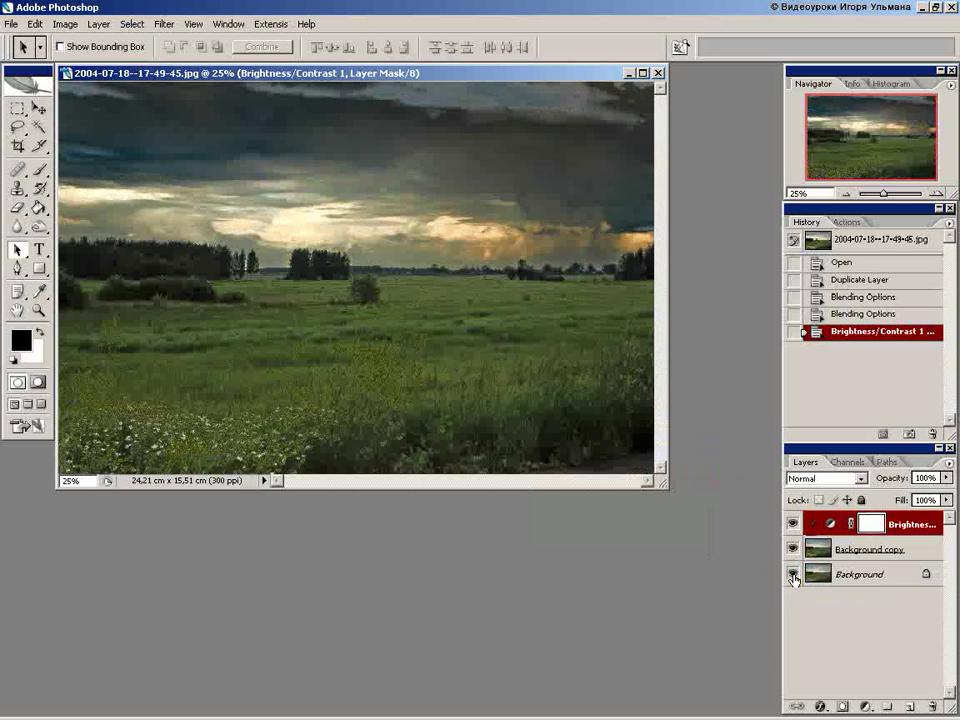
# Toggle the Background copy's visibility twice to compare, then select the Background copy
pyautogui.click(793, 550)
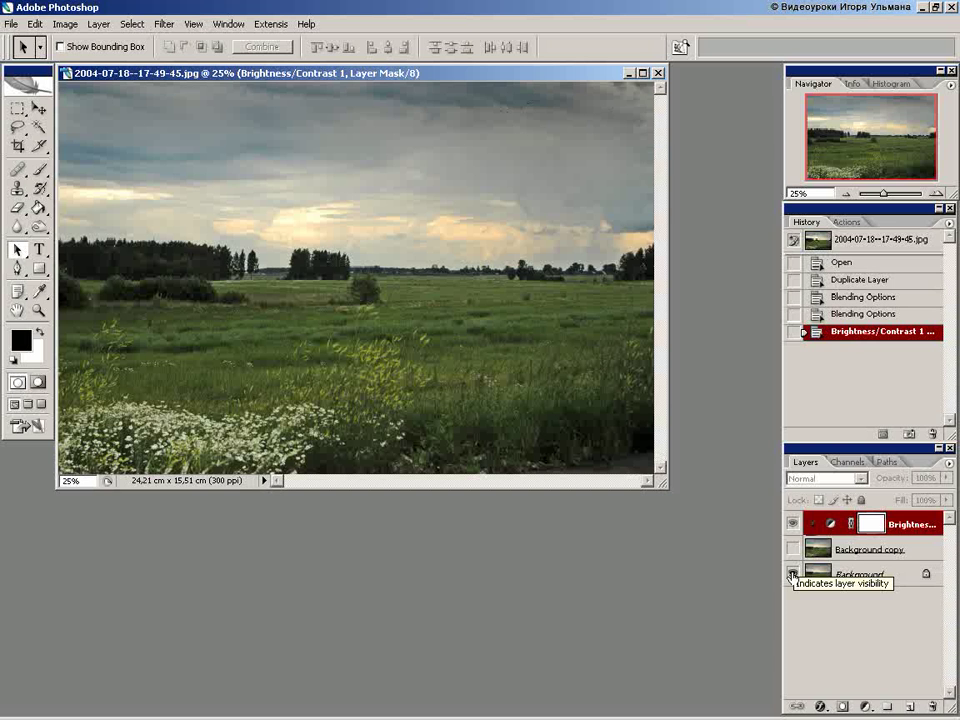
pyautogui.click(793, 550)
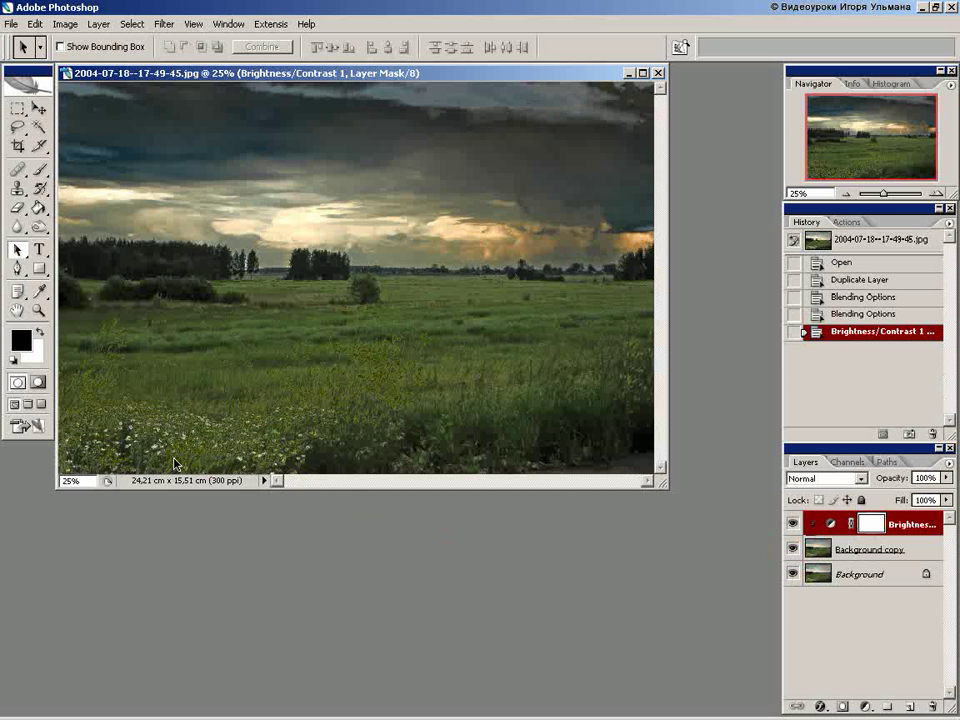
pyautogui.click(793, 550)
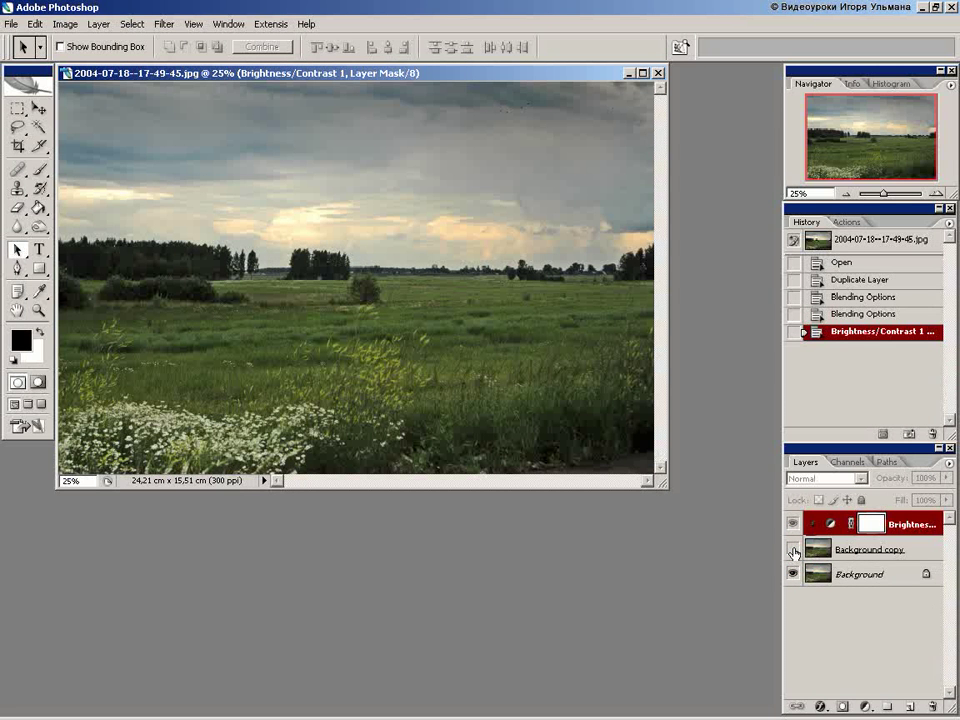
pyautogui.click(793, 550)
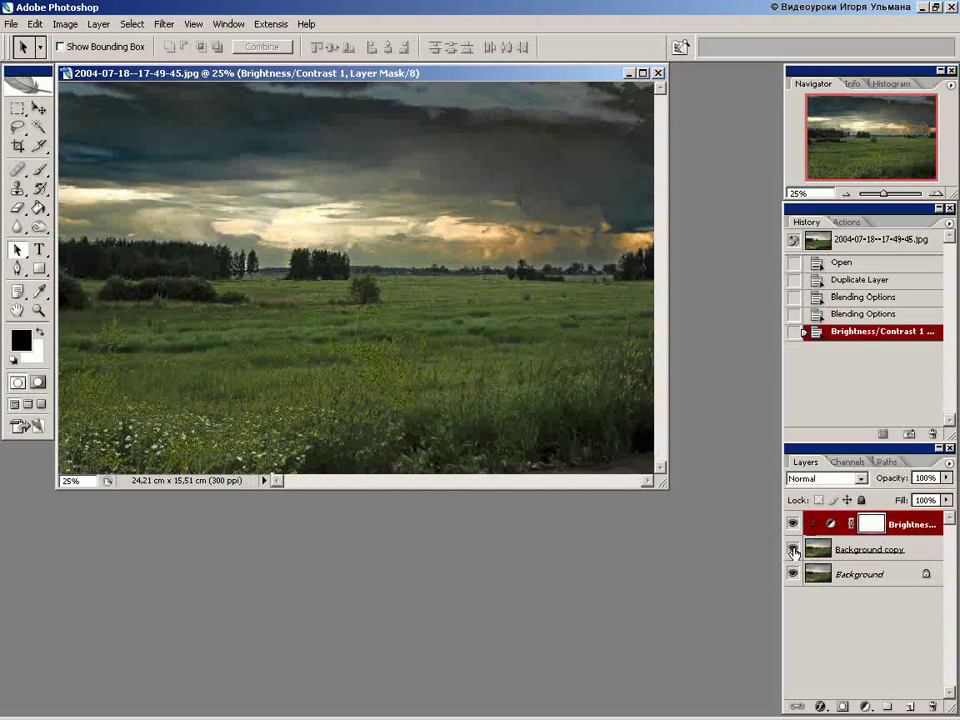
pyautogui.click(857, 552)
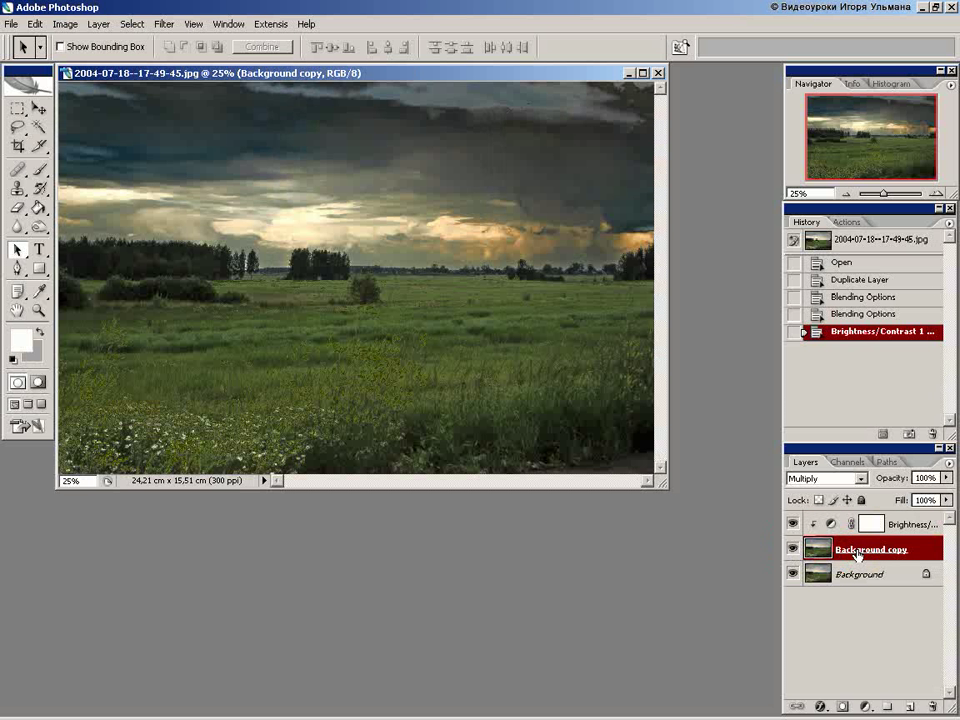
# Add a layer mask to Background copy and brush black at 41% over the lower-left flowers
pyautogui.click(843, 707)
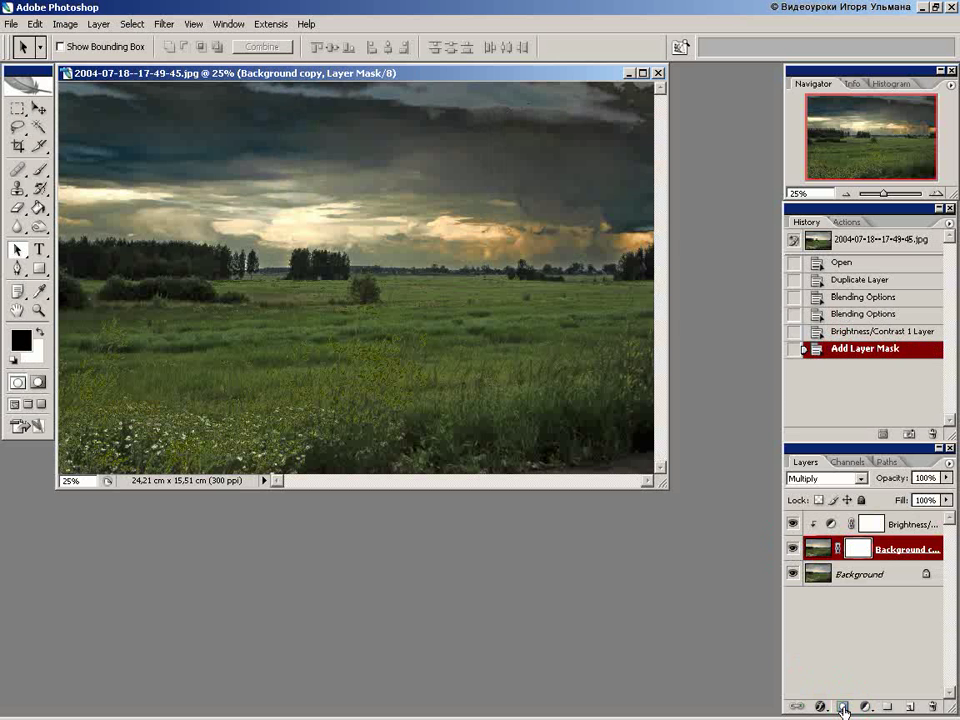
pyautogui.click(40, 173)
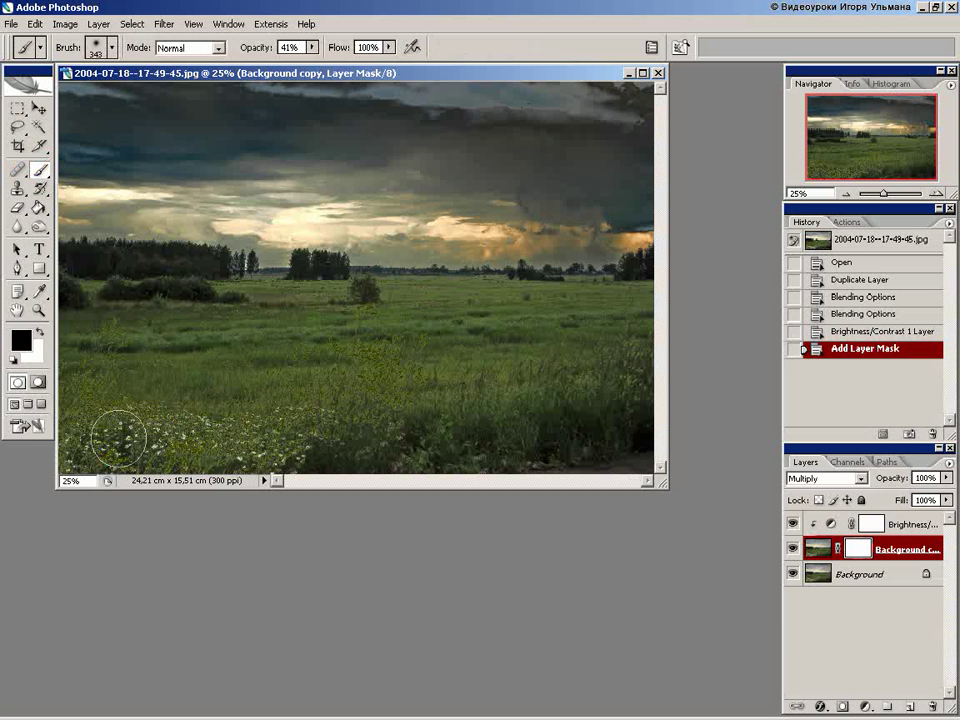
pyautogui.moveTo(125, 438)
pyautogui.mouseDown()
pyautogui.moveTo(250, 444)
pyautogui.moveTo(295, 431)
pyautogui.moveTo(260, 443)
pyautogui.moveTo(112, 420)
pyautogui.mouseUp()
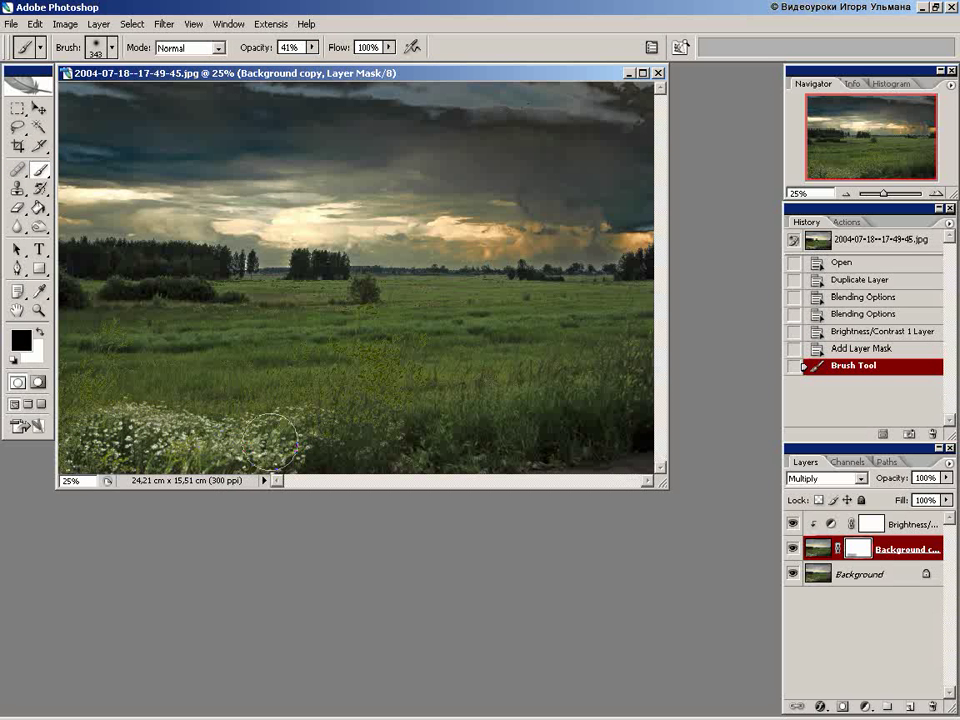
pyautogui.moveTo(235, 450); pyautogui.dragTo(90, 440)
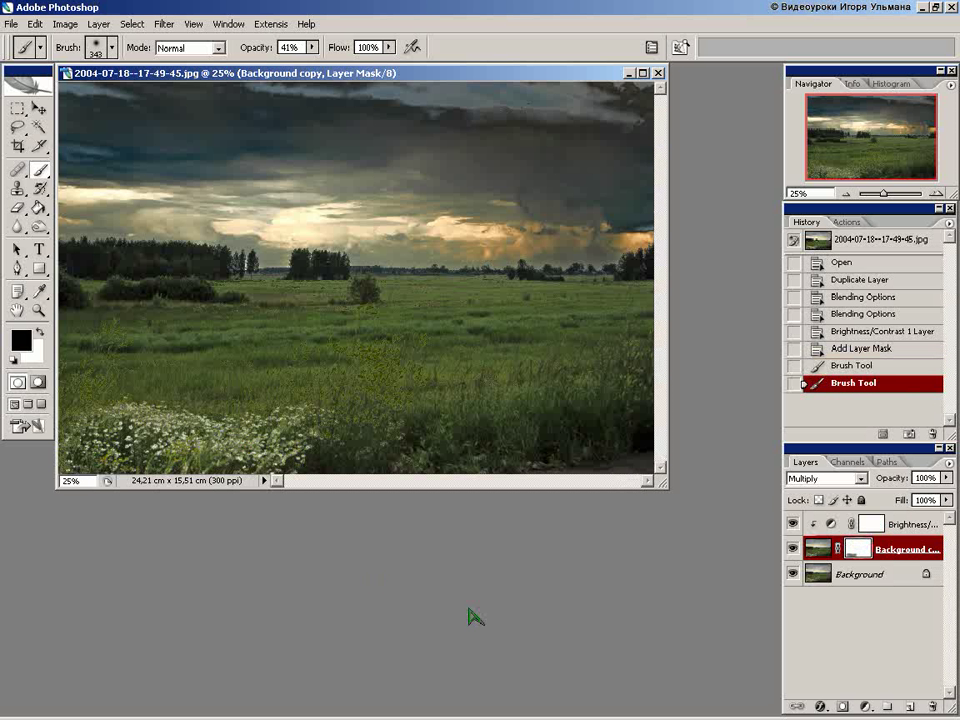
pyautogui.click(793, 550)
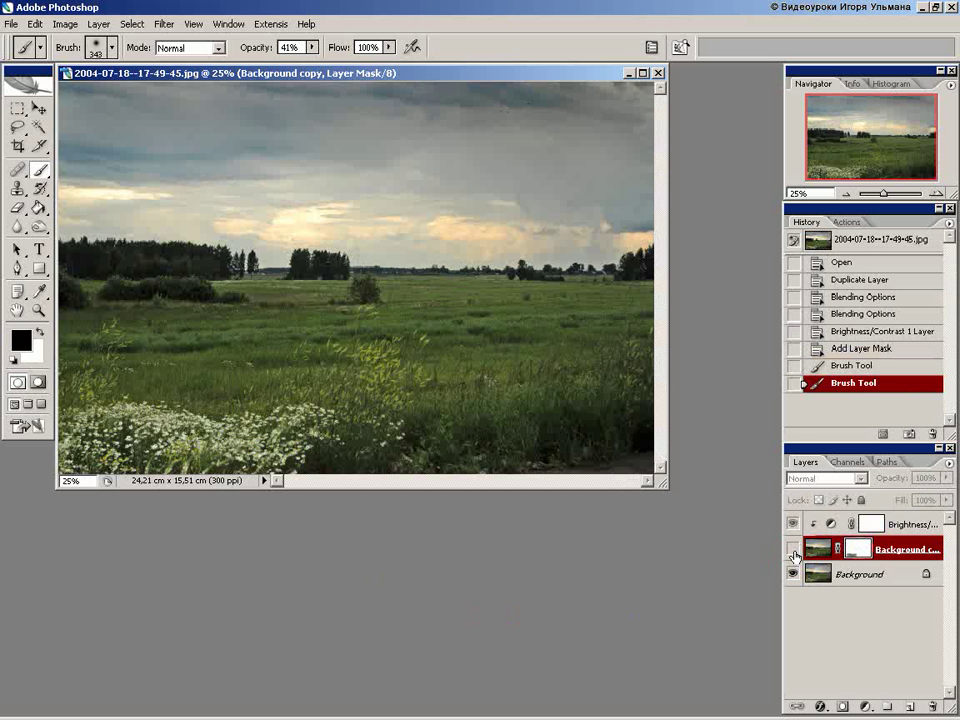
pyautogui.click(793, 550)
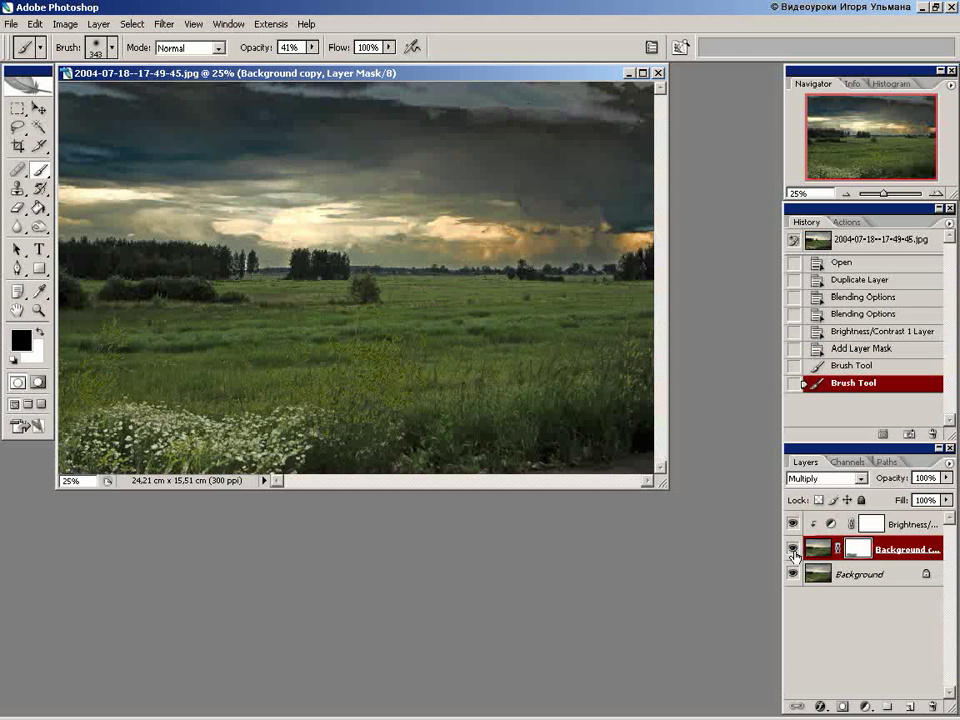